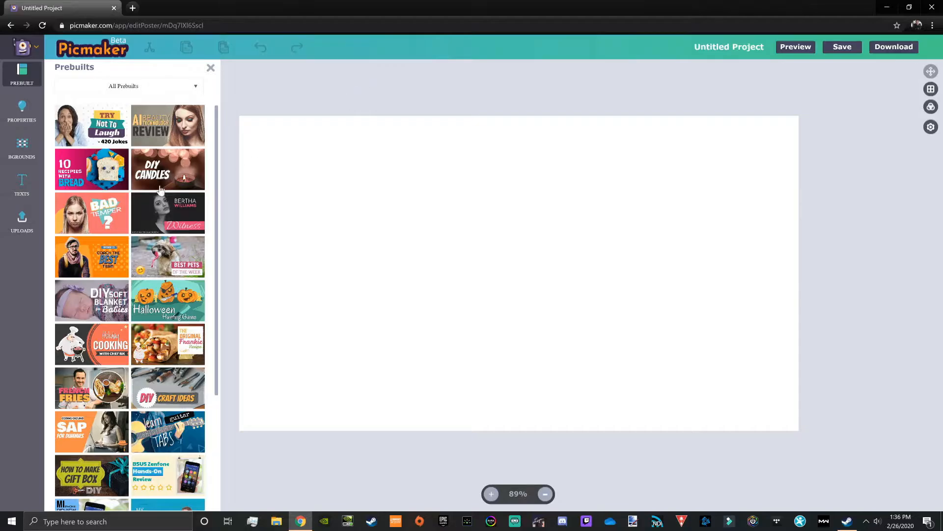
Step: Add the uploaded "IS NINJA WRONG?" thumbnail to the canvas, shrunk, tilted counterclockwise and placed on the canvas's left side
left_click(19, 220)
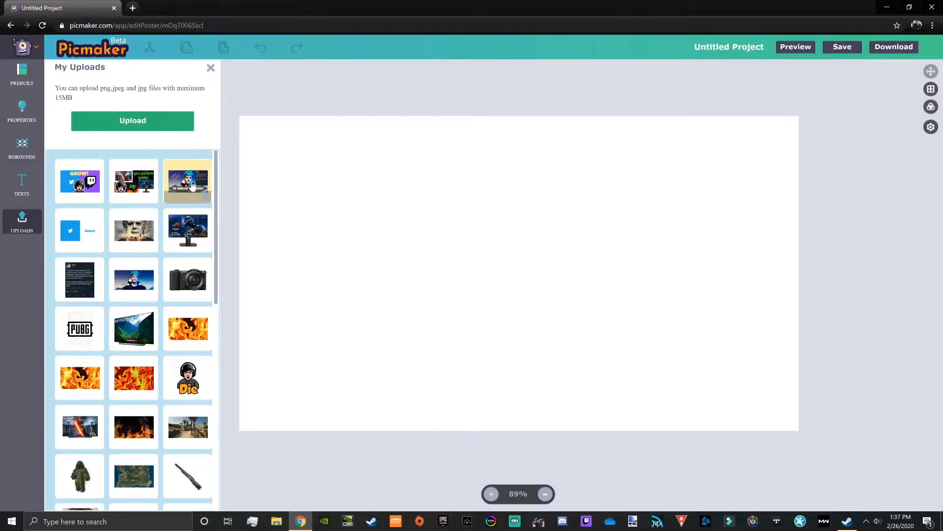
left_click_drag(194, 186, 533, 259)
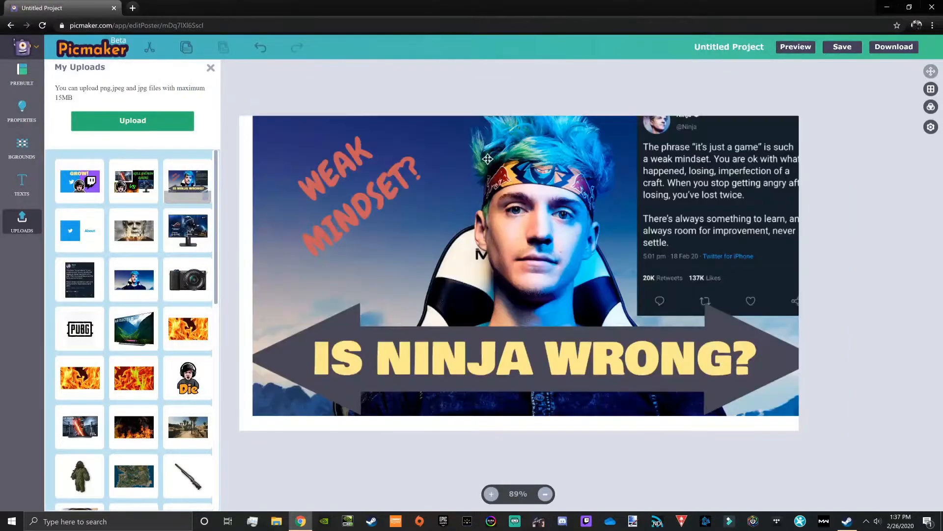
left_click(265, 118)
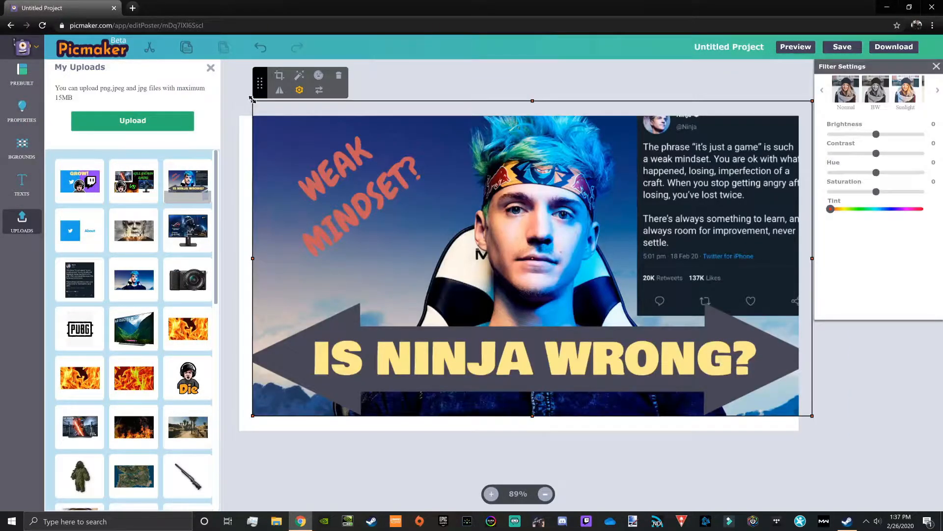
left_click_drag(252, 99, 336, 342)
left_click_drag(396, 258, 362, 266)
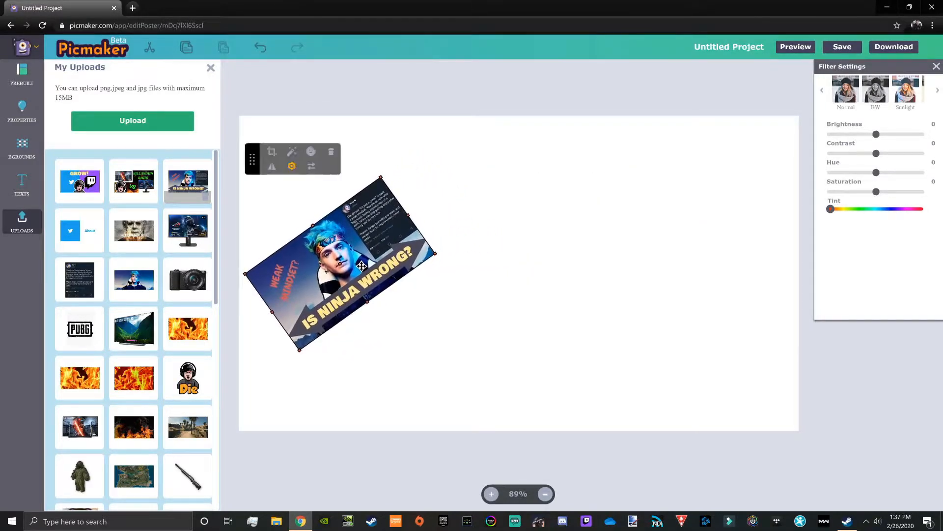
Step: Add the uploaded "KILL/DEATH RATIO" thumbnail, shrunk and tilted to match the first image, in the middle of the canvas
left_click_drag(133, 181, 580, 249)
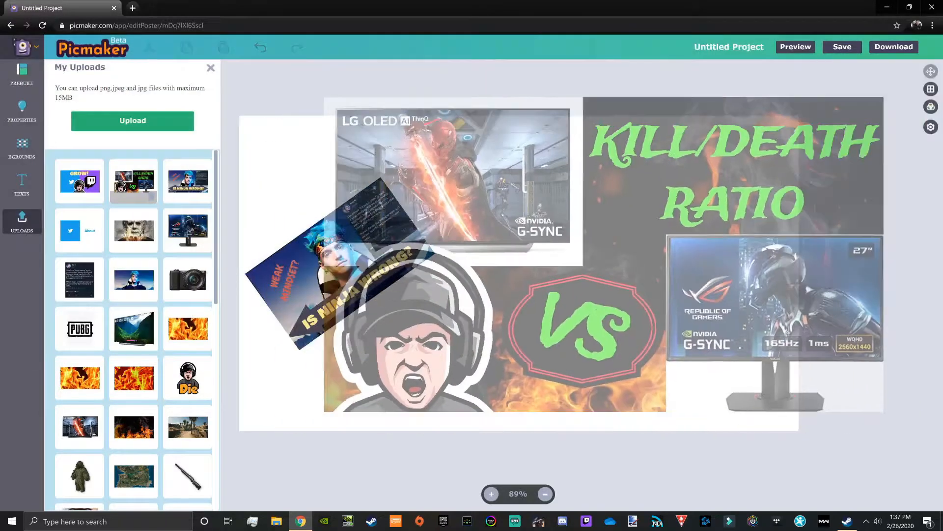
left_click_drag(489, 326, 537, 366)
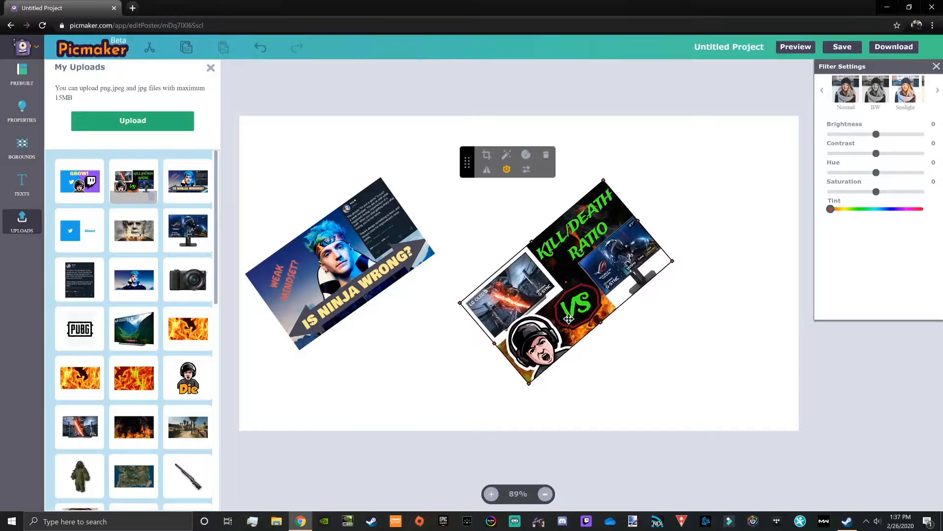
left_click_drag(575, 302, 534, 291)
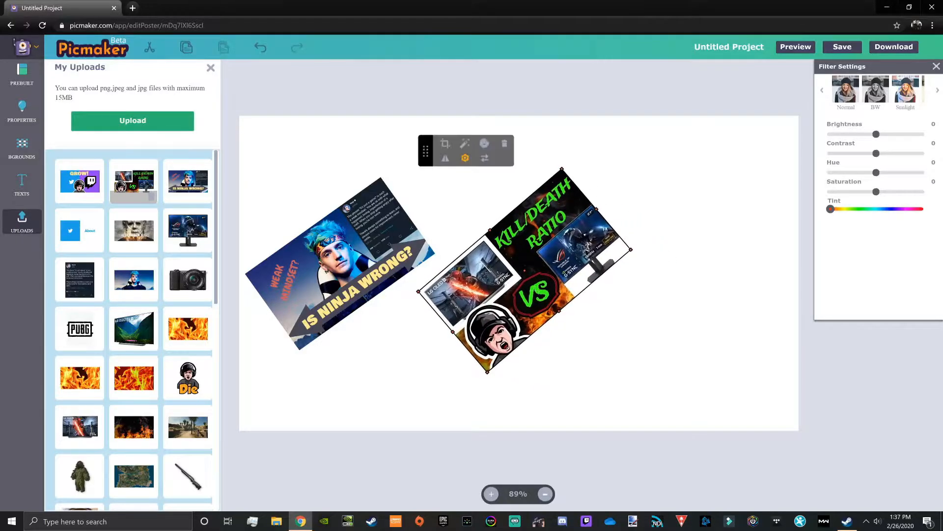
left_click_drag(488, 373, 483, 375)
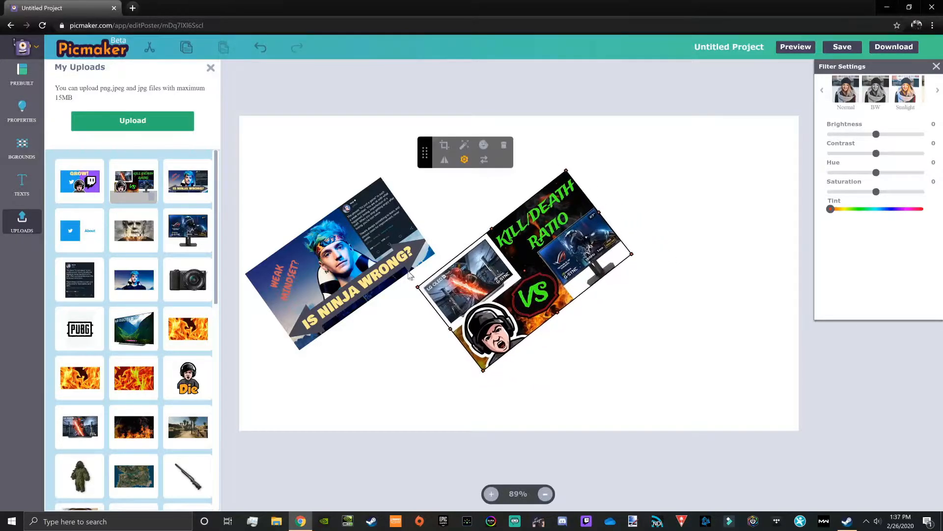
left_click_drag(418, 287, 428, 286)
left_click_drag(526, 287, 521, 290)
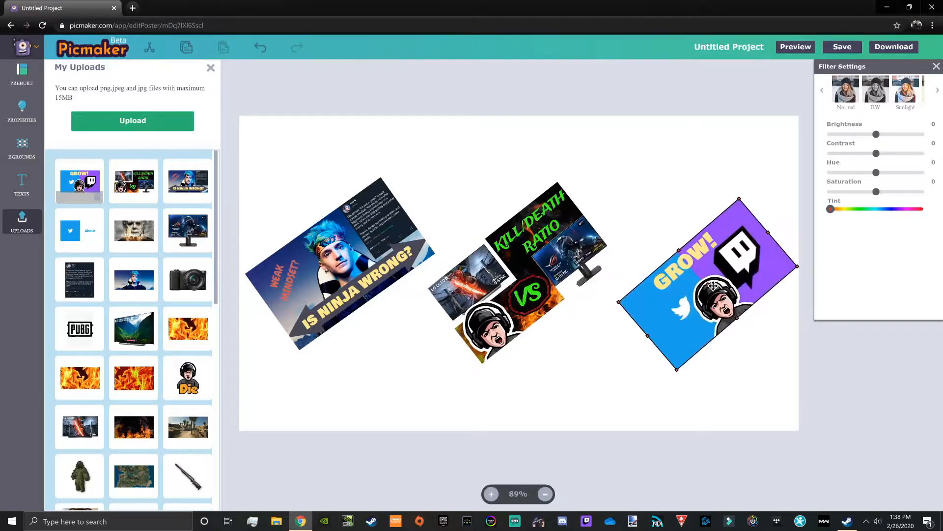
Step: Fit the tilted, shrunken "GROW!" thumbnail on the canvas's right side, beside the "KILL/DEATH RATIO" image
left_click_drag(642, 294, 608, 300)
left_click_drag(724, 292, 713, 295)
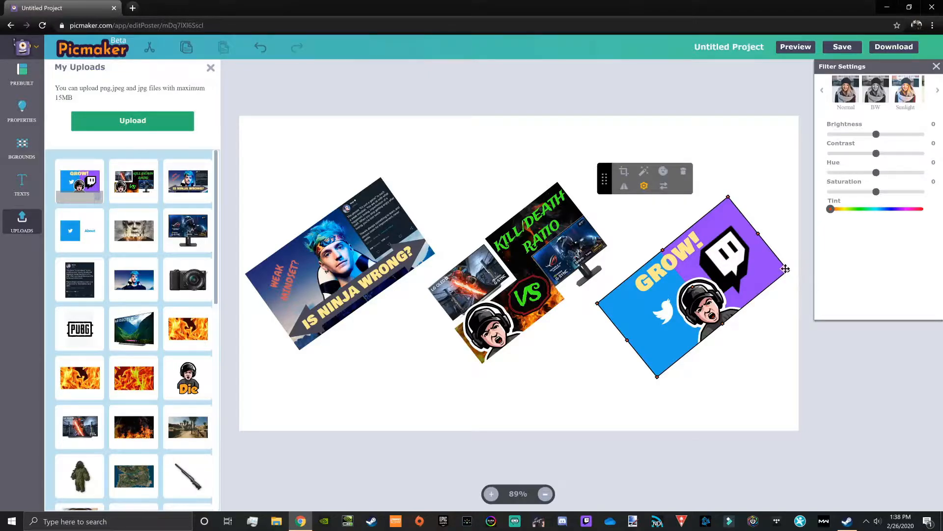
left_click_drag(788, 270, 792, 269)
left_click(309, 199)
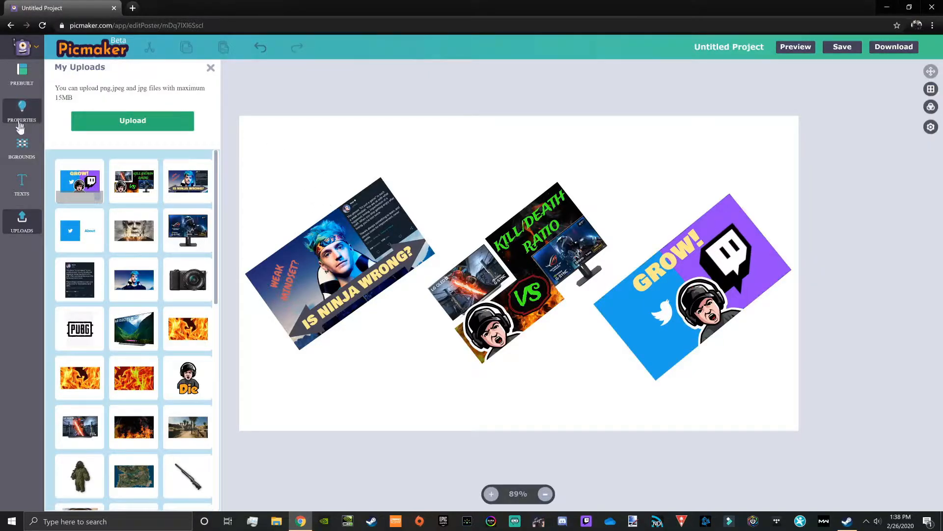
Step: Try a solid dark slate canvas background and replace it with the white-pink-purple-black gradient
left_click(21, 148)
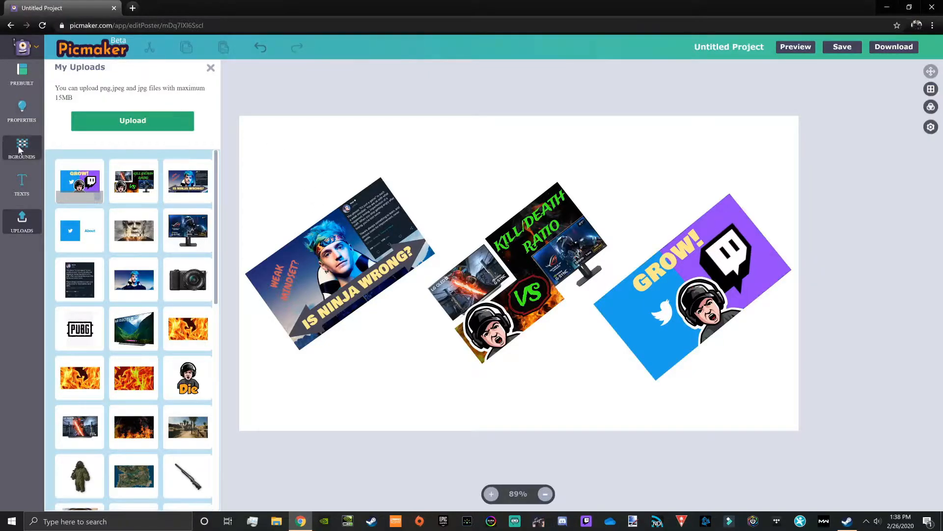
left_click(166, 97)
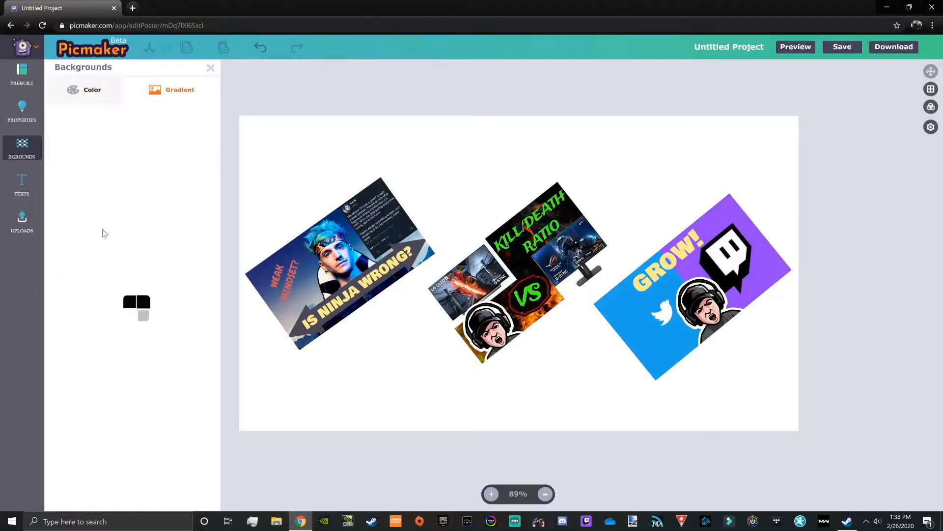
left_click(79, 90)
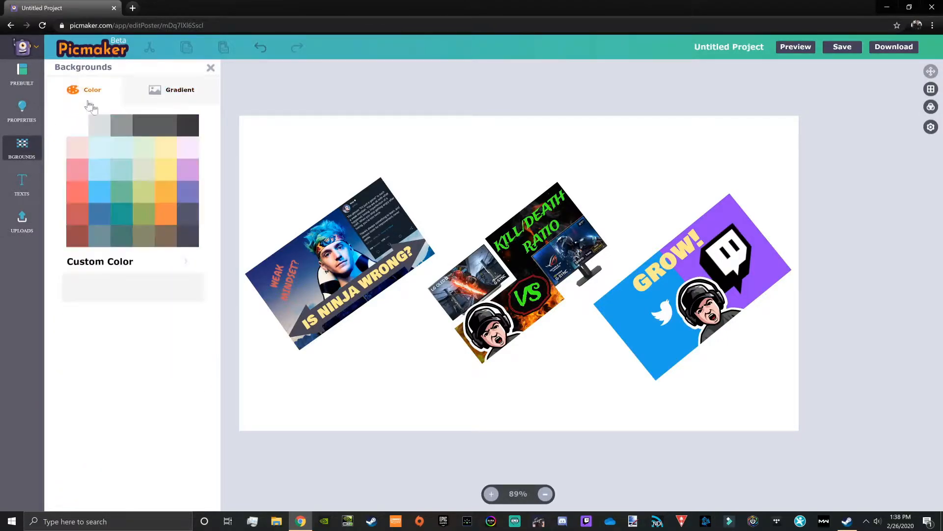
left_click(185, 235)
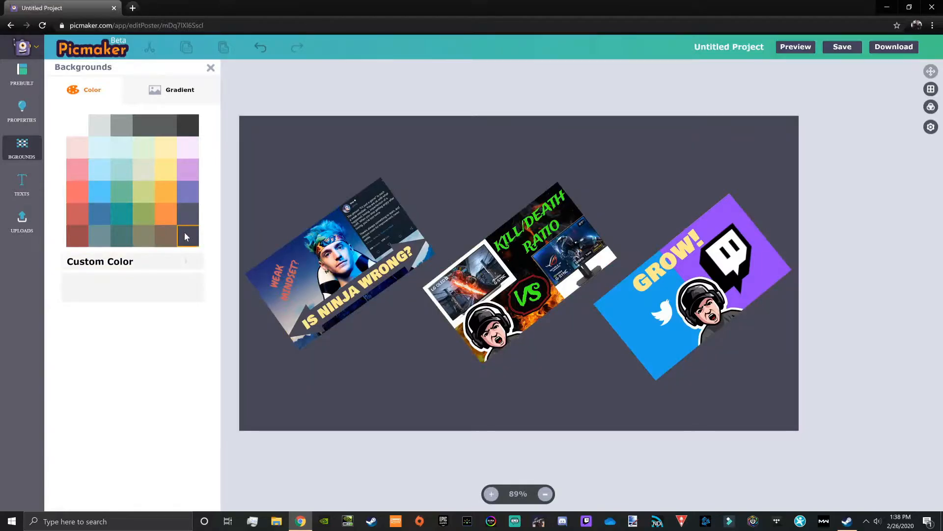
left_click(168, 92)
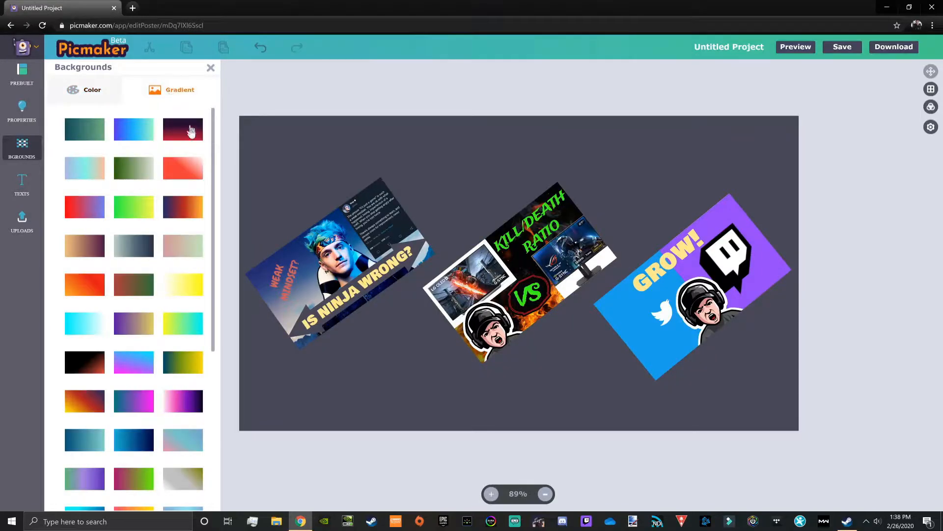
left_click(182, 401)
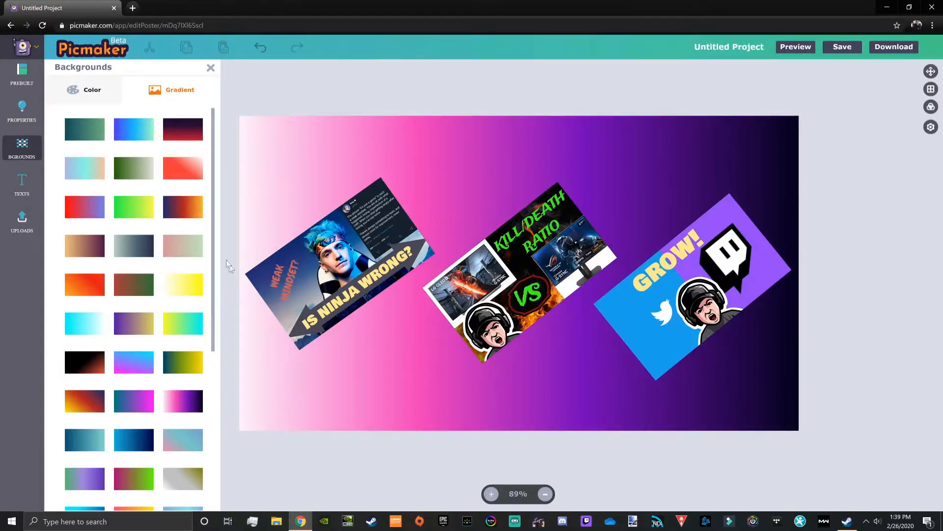
Step: Add a bold title to the canvas with font size 153 and a light yellow text color
left_click(18, 188)
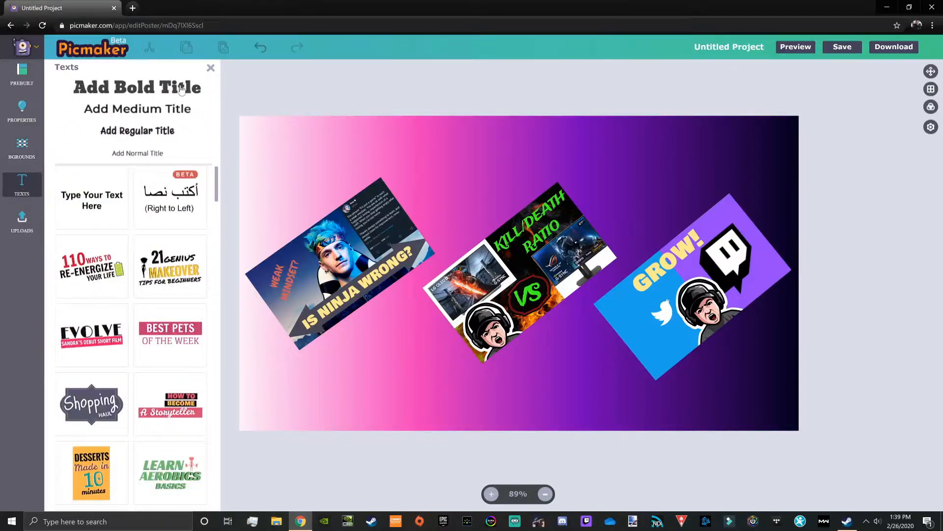
left_click(182, 88)
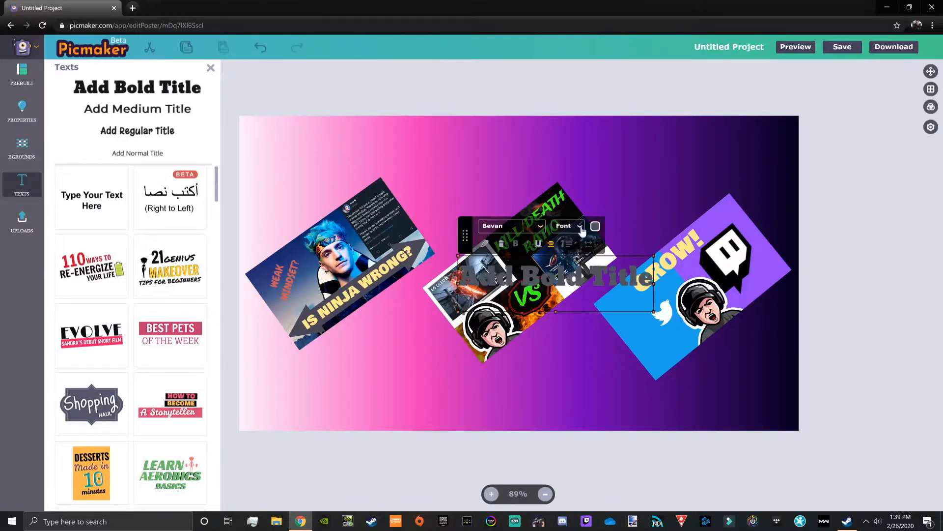
left_click(580, 226)
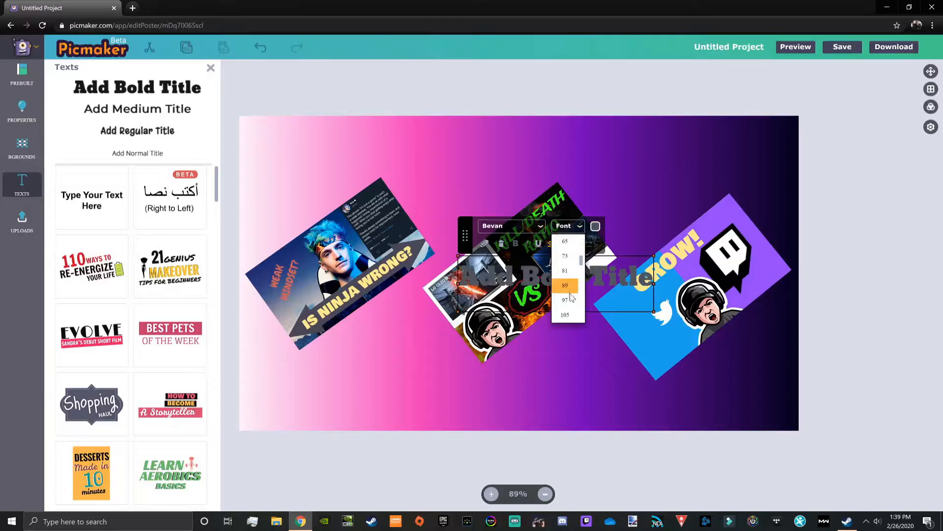
scroll(569, 299, "down", 2)
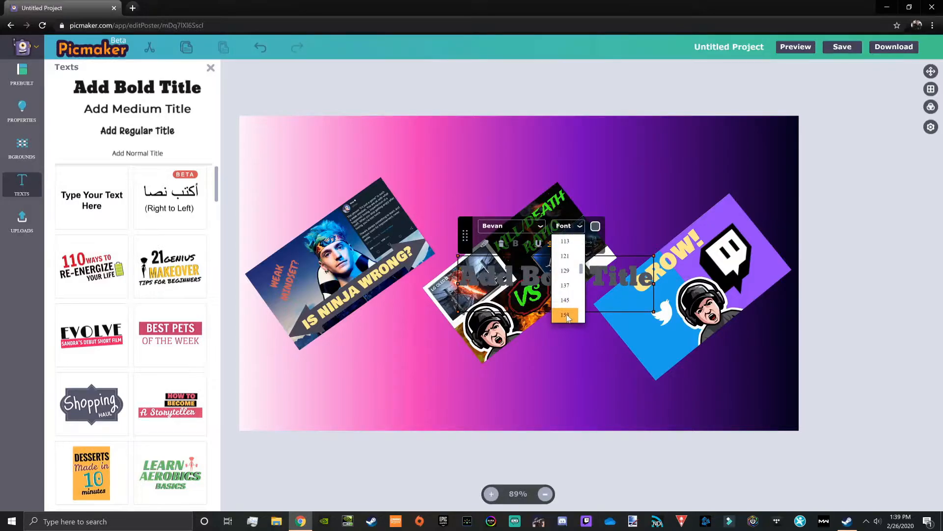
left_click(566, 315)
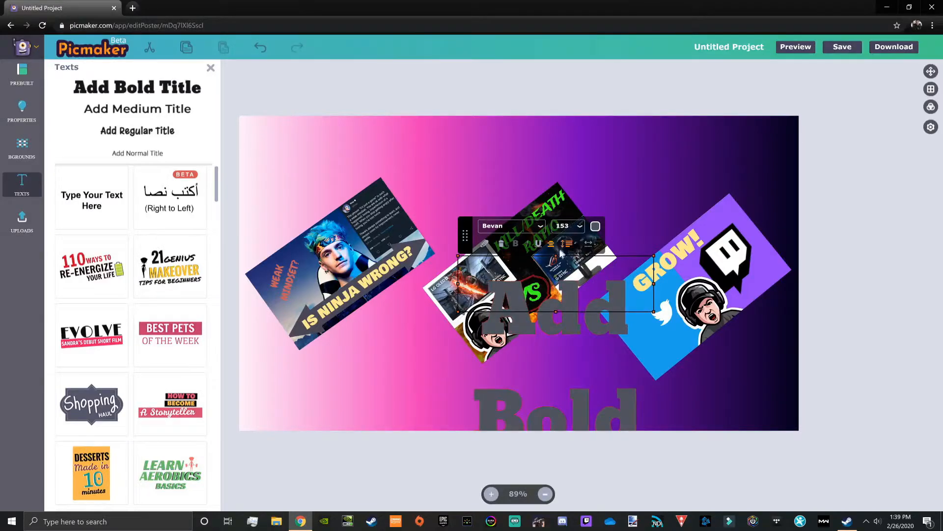
left_click(595, 226)
left_click(687, 99)
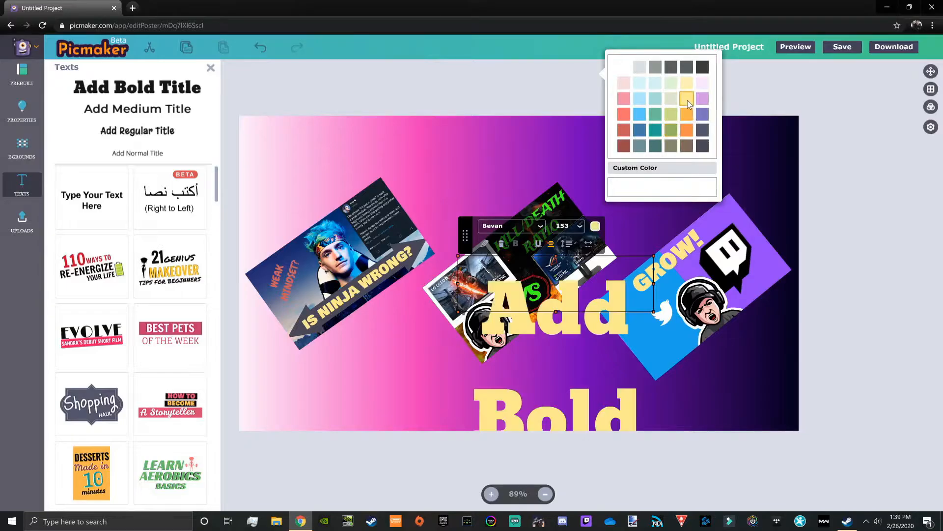
Step: Clear the placeholder text of the bold title
left_click(485, 245)
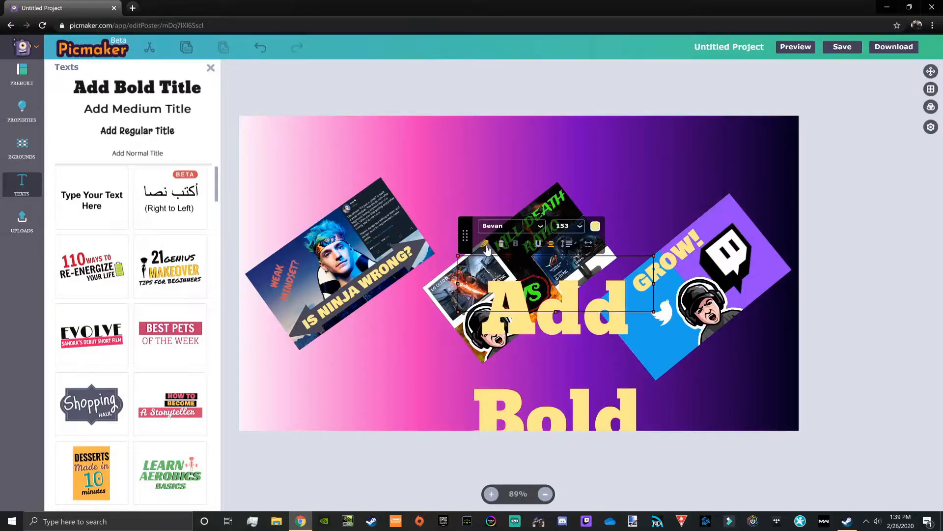
key("BackSpace")
key("BackSpace")
key("BackSpace")
key("BackSpace")
key("BackSpace")
key("BackSpace")
key("BackSpace")
key("BackSpace")
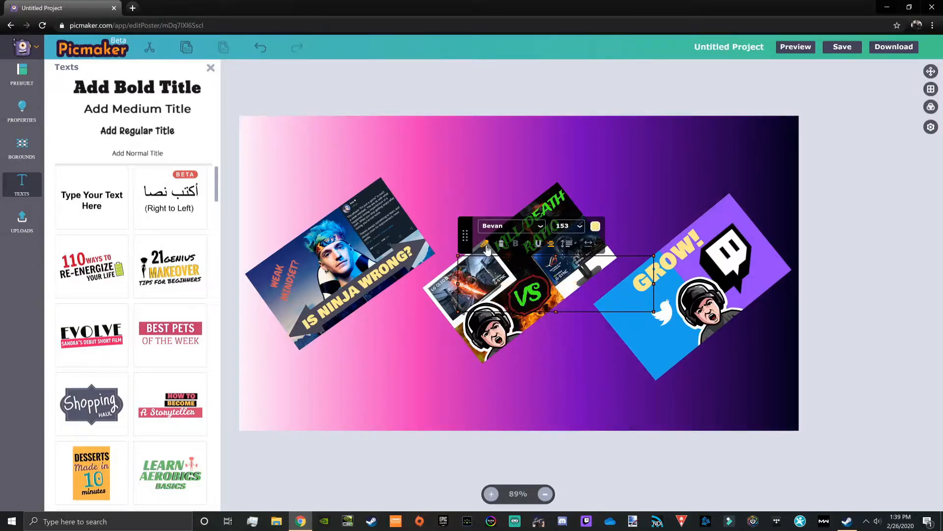
Step: Set the title's font to Bowlby One SC and widen its text box toward the canvas's left edge
left_click(529, 228)
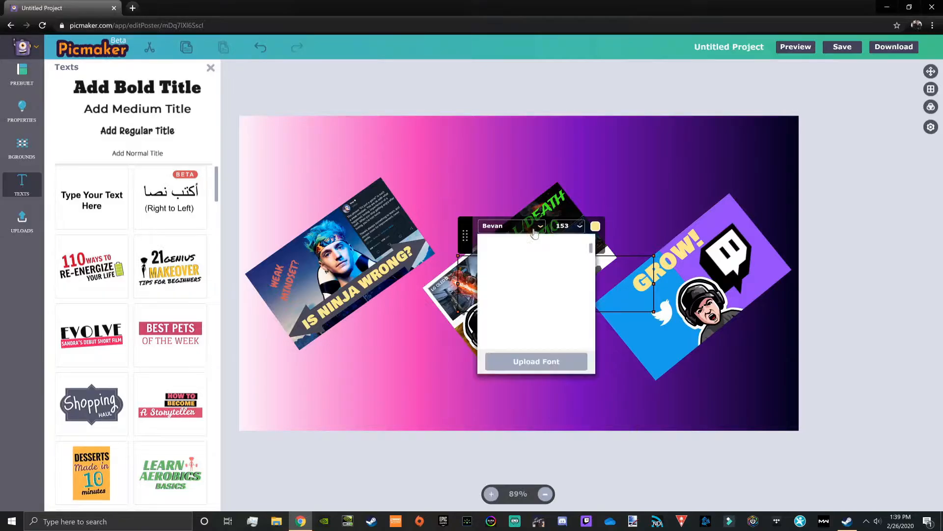
left_click(535, 291)
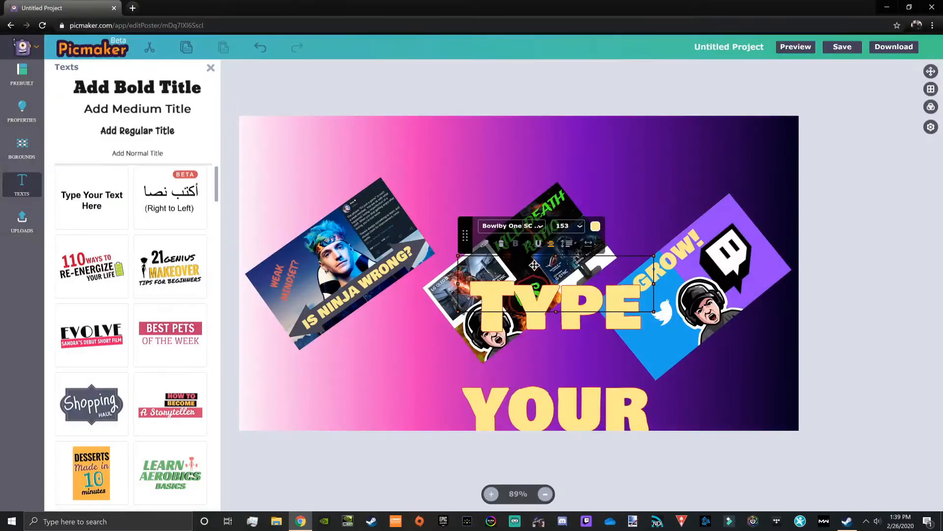
left_click(487, 248)
left_click_drag(458, 284, 277, 307)
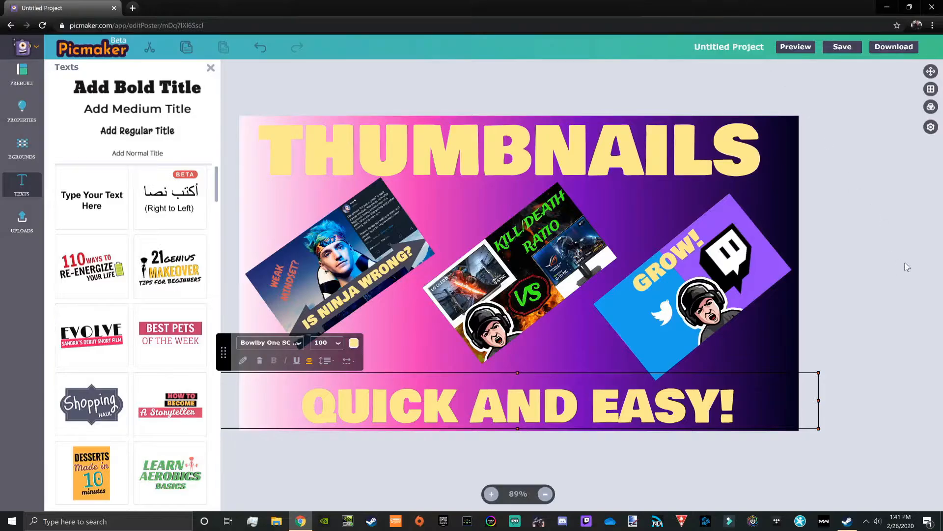
Step: Download the finished thumbnail as a PNG and open the color choices for the "QUICK AND EASY!" text
left_click(882, 47)
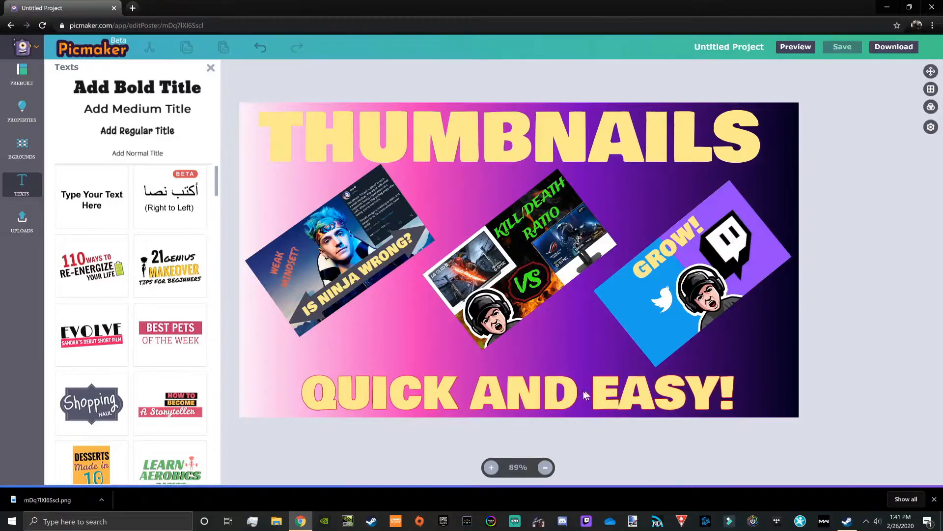
left_click(442, 393)
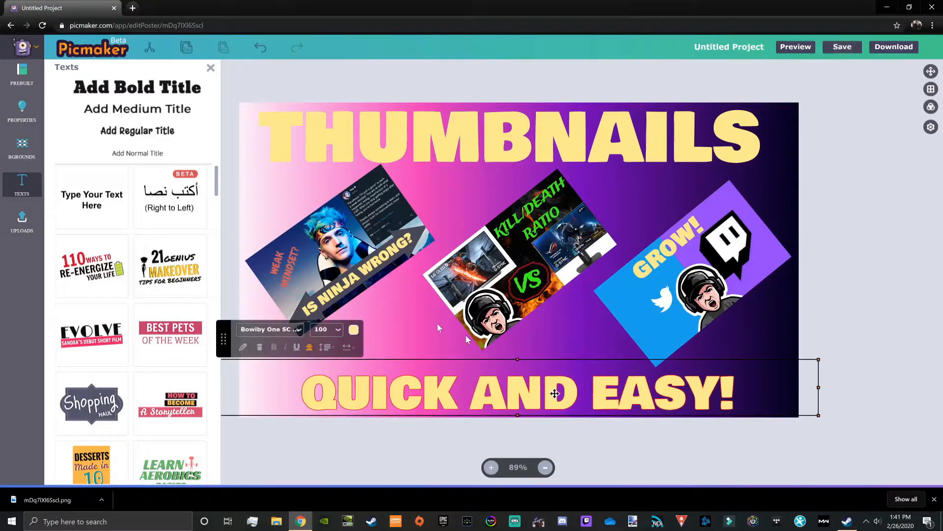
left_click(357, 336)
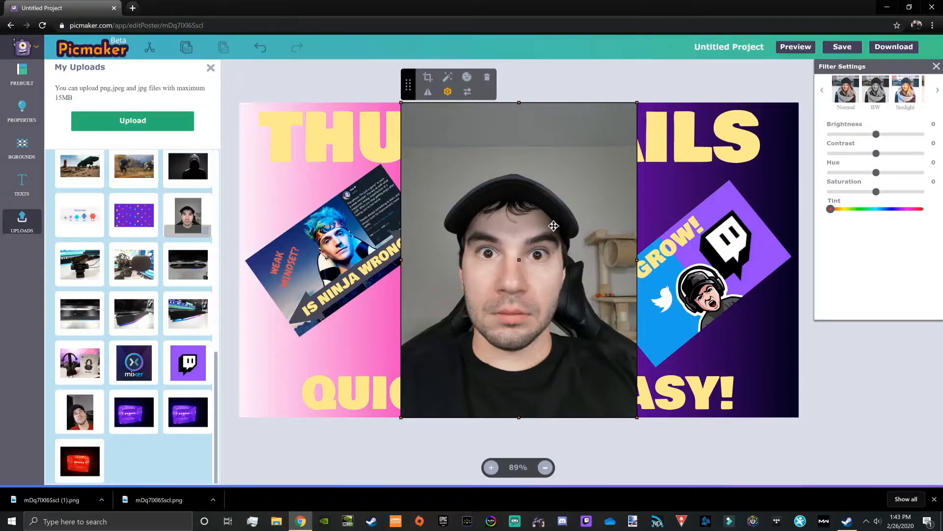
Step: Remove the background of the portrait photo with the automatic background removal
left_click(447, 79)
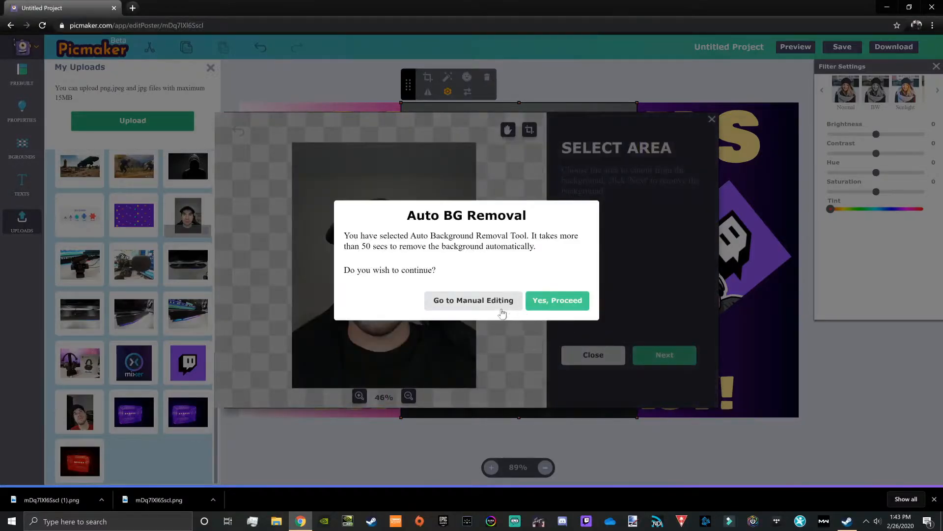
left_click(564, 307)
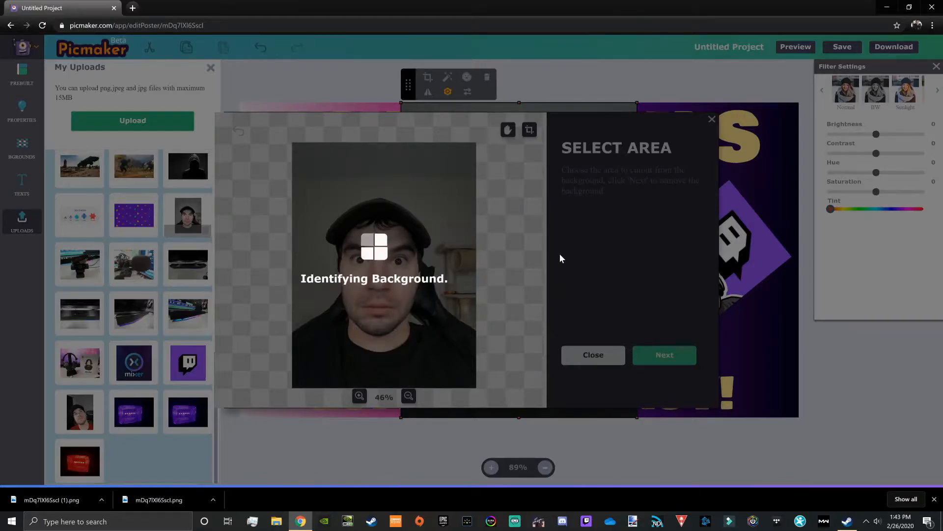
left_click(672, 353)
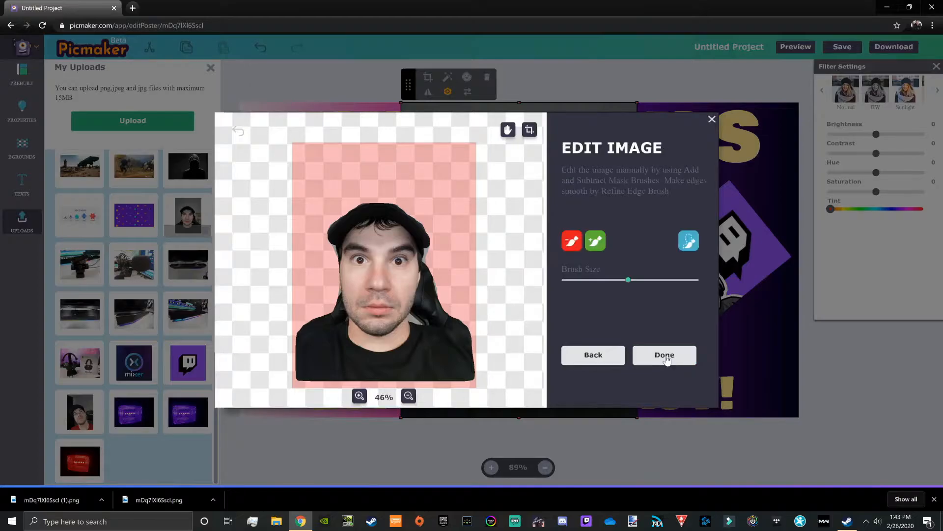
Step: Paint back the area around the cap's upper edge with the add mask brush and switch to the subtract mask brush
left_click(596, 242)
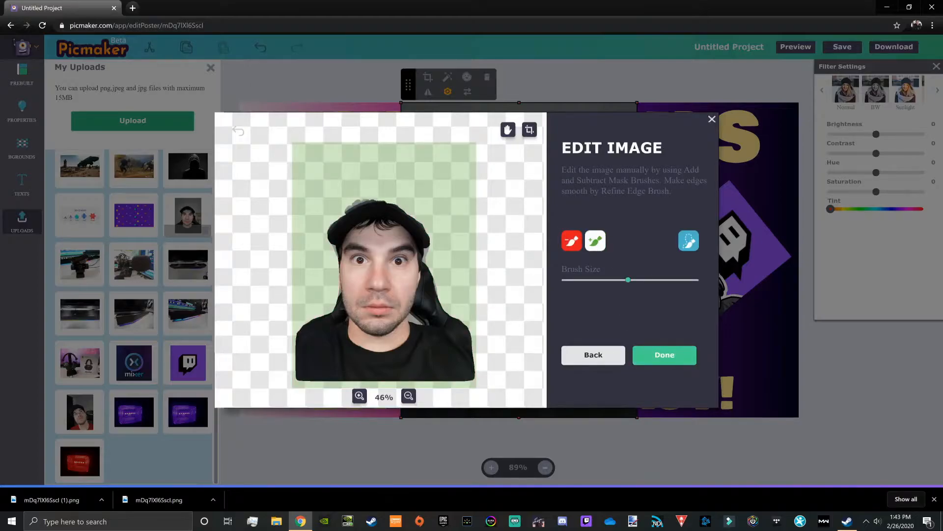
left_click_drag(396, 201, 371, 199)
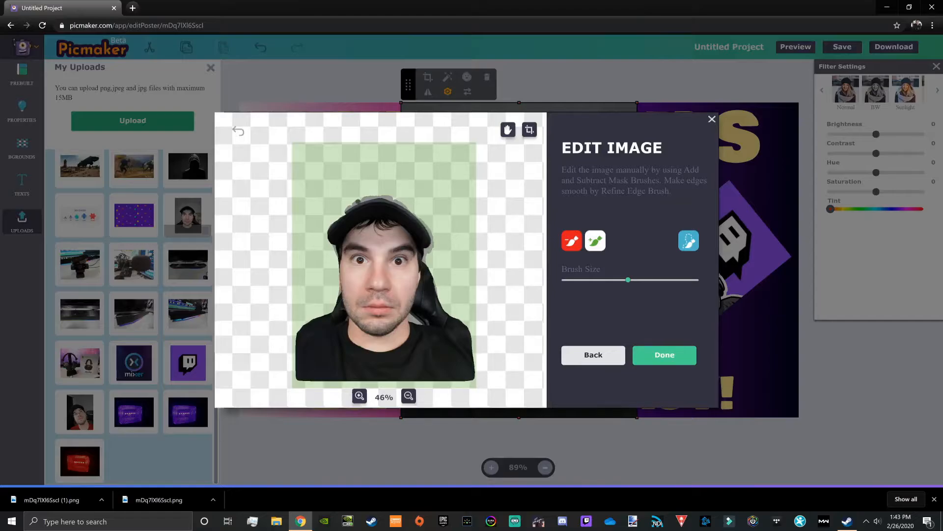
left_click_drag(347, 211, 337, 219)
left_click(572, 241)
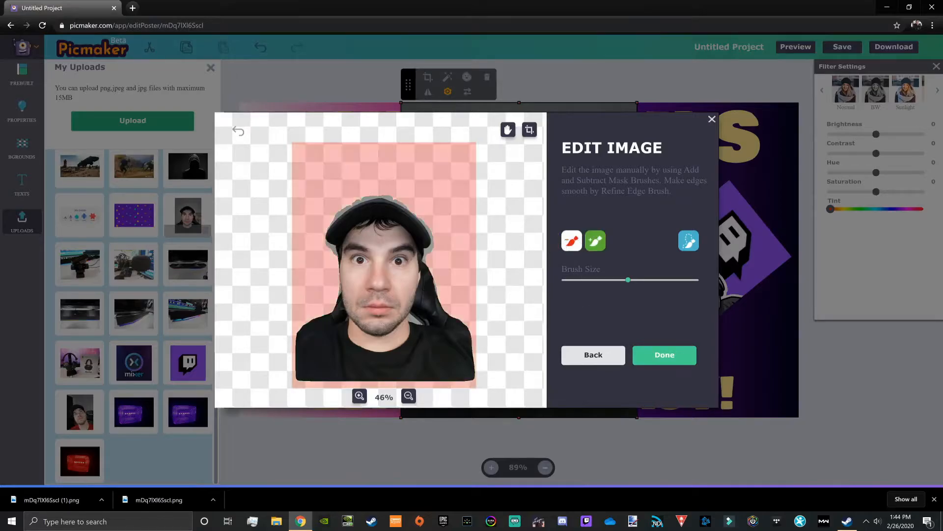
Step: Smooth the cap's edge with the refine edge brush, erase the chair around the neck and shoulders with the subtract brush, and apply the cutout
left_click(686, 239)
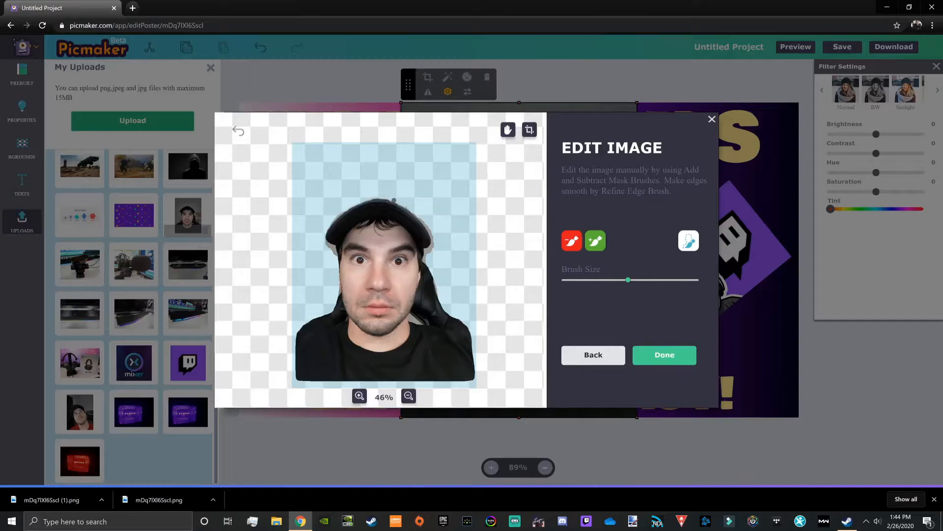
left_click_drag(407, 205, 431, 247)
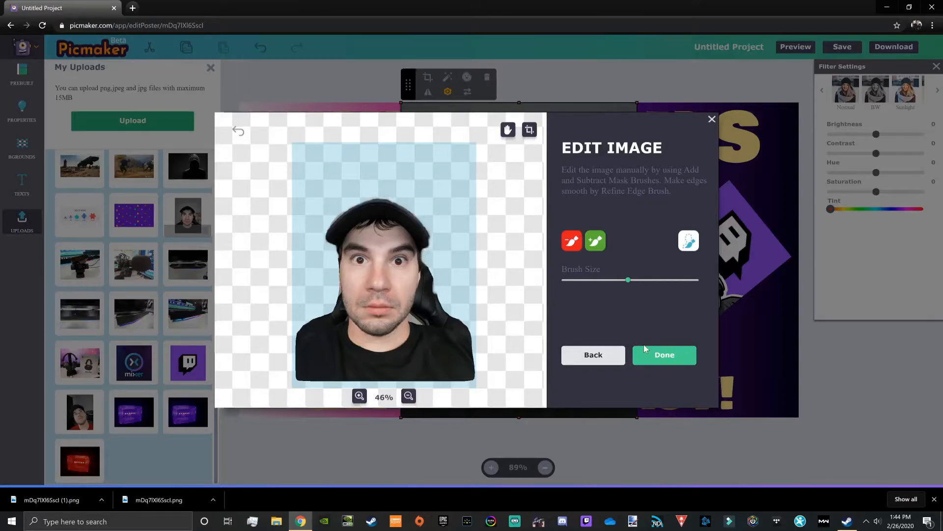
left_click(573, 240)
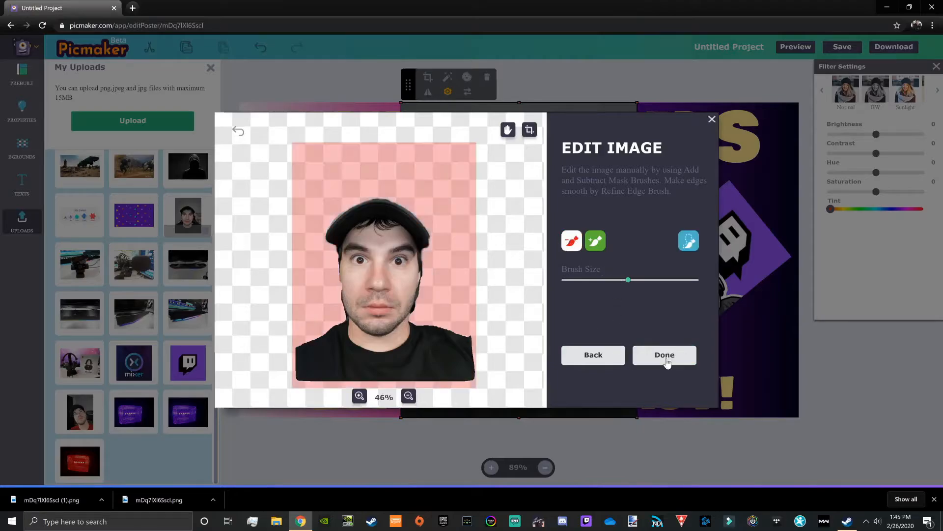
left_click(666, 356)
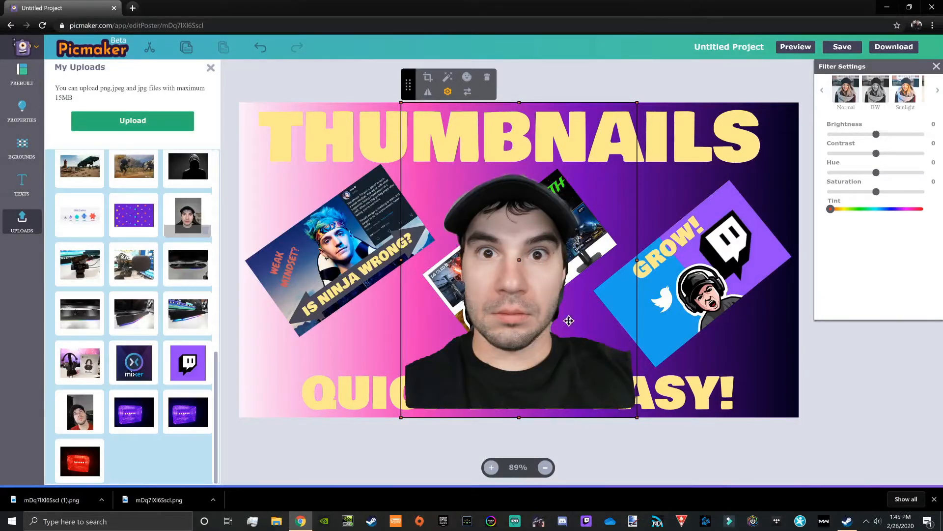
Step: Nudge the portrait slightly upward and apply a sticker effect with a thick white outer stroke around it
mouse_move(545, 282)
left_mouse_down()
mouse_move(397, 311)
mouse_move(358, 337)
mouse_move(499, 301)
mouse_move(569, 262)
mouse_move(544, 277)
left_mouse_up()
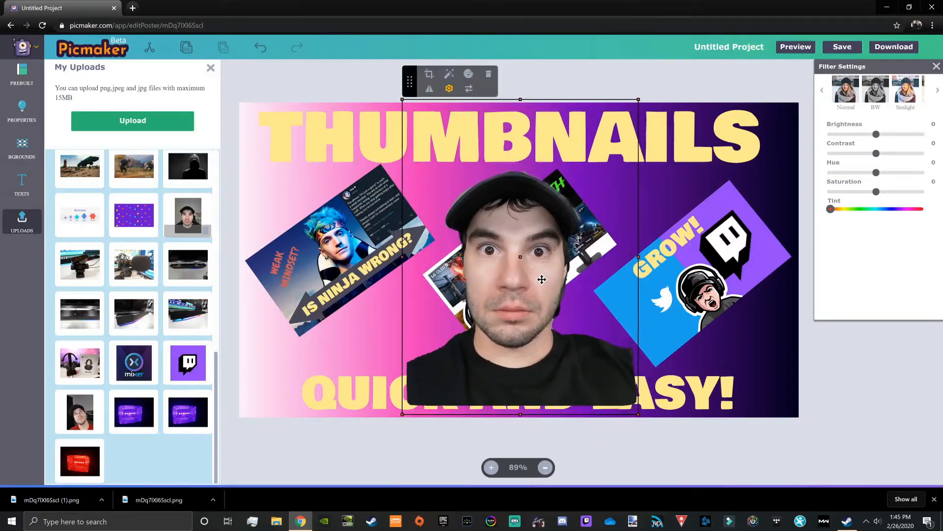
left_click(469, 75)
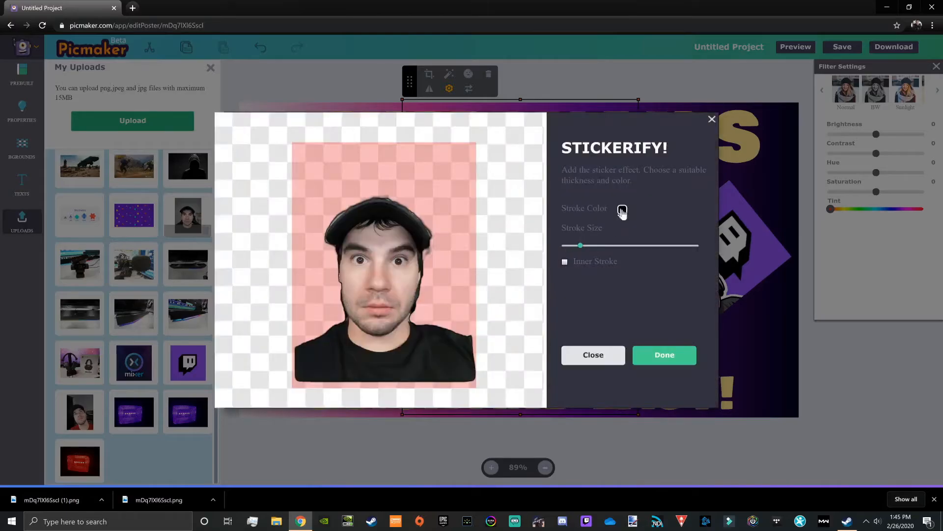
left_click(622, 210)
left_click(512, 55)
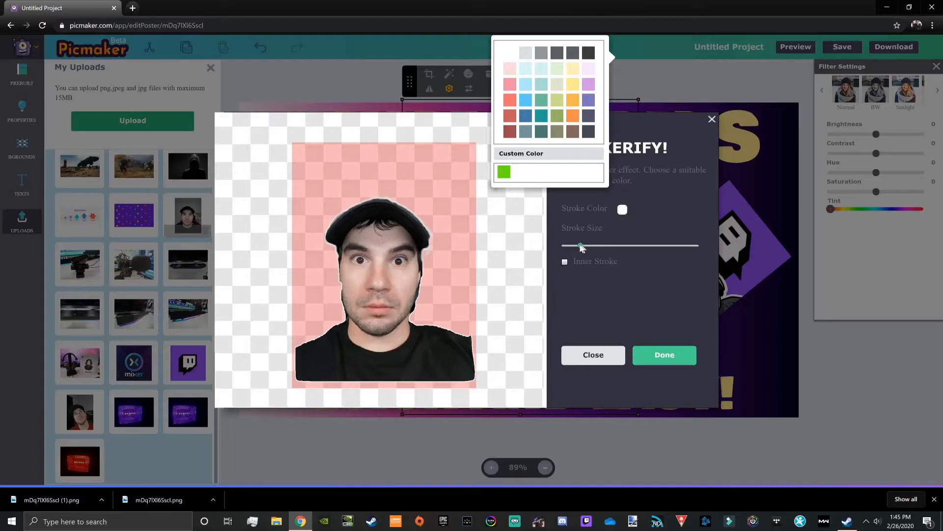
mouse_move(581, 245)
left_mouse_down()
mouse_move(693, 248)
mouse_move(574, 246)
left_mouse_up()
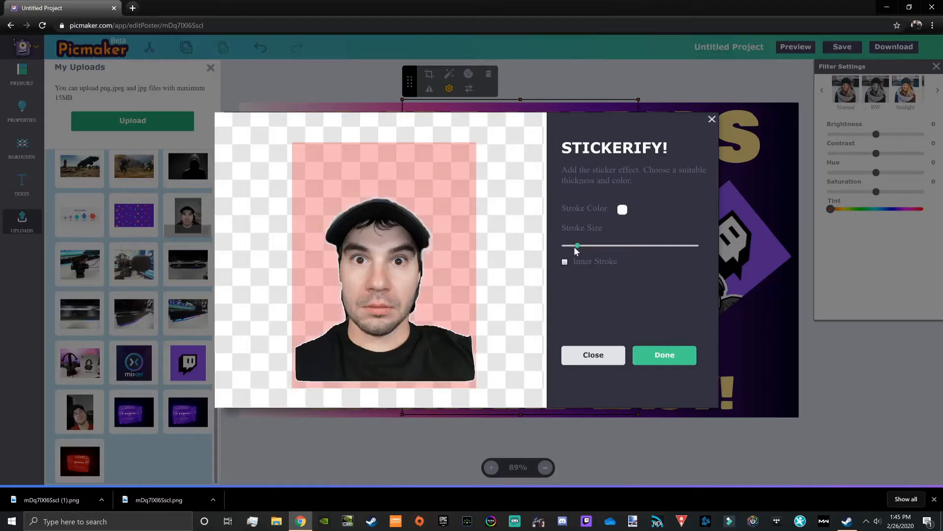
left_click_drag(576, 246, 653, 247)
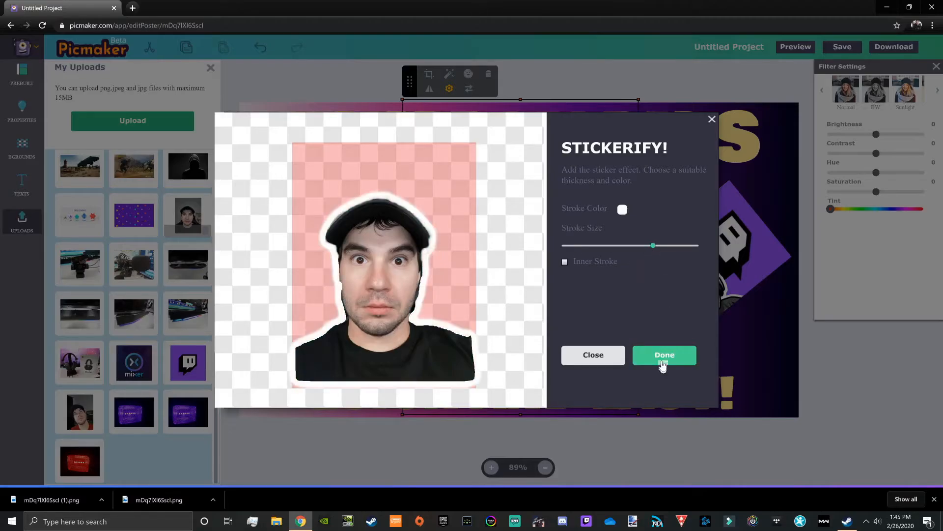
left_click(645, 350)
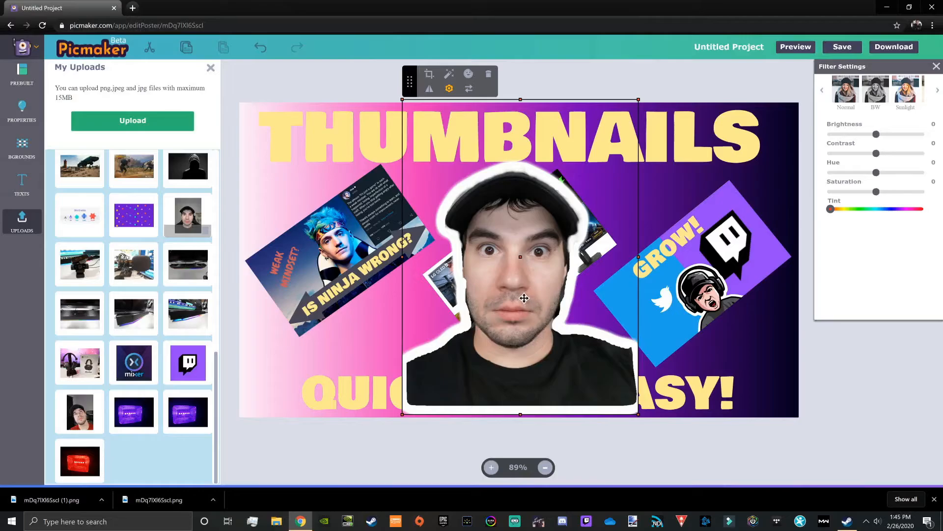
Step: Move the outlined portrait to the canvas's lower-left corner and back up toward the middle of the canvas
left_click_drag(524, 298, 338, 362)
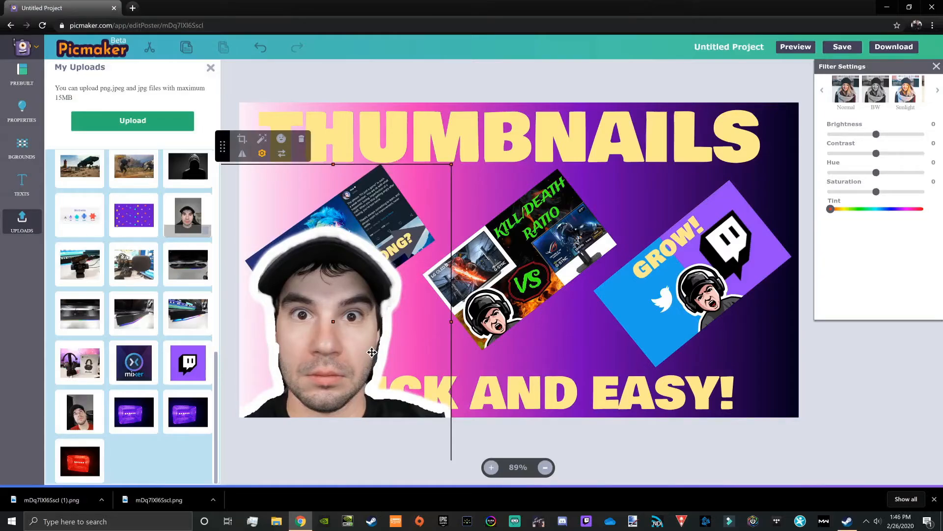
left_click_drag(372, 353, 559, 258)
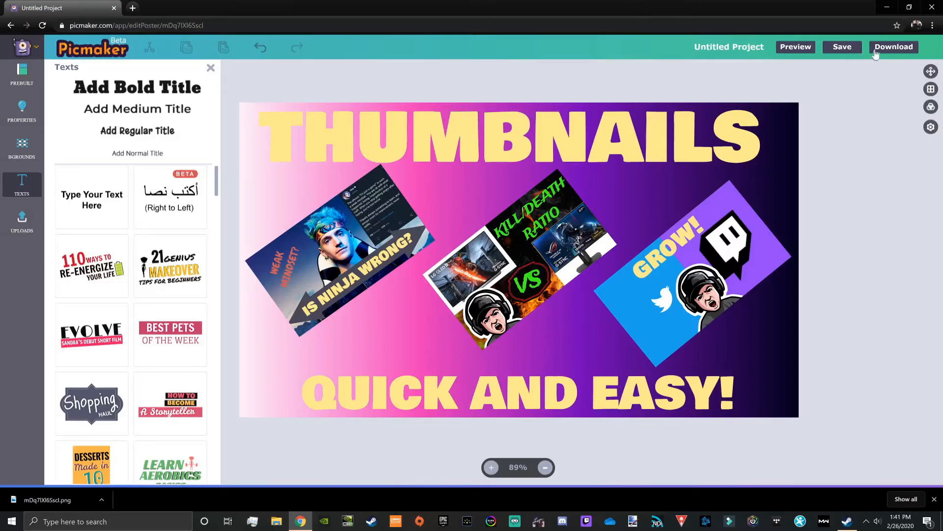
Step: Download the thumbnail with the three tilted sample images and the yellow titles
left_click(894, 48)
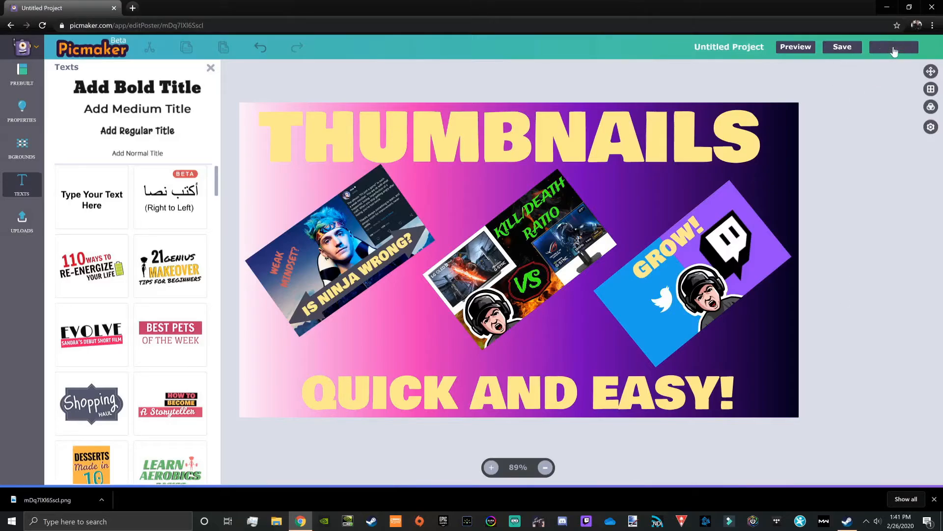